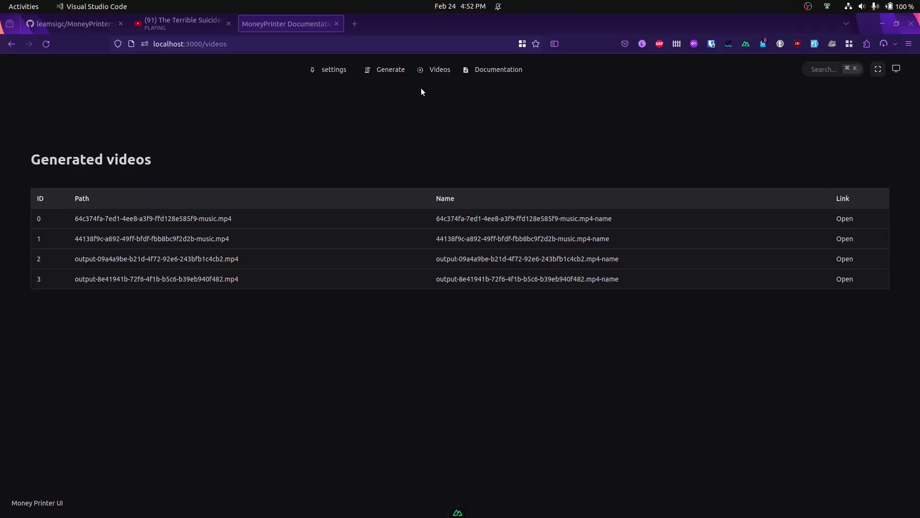
# Step: Generate a script for the subject 'What is the largest mountain in the usa' on the Generate page
pyautogui.click(476, 105)
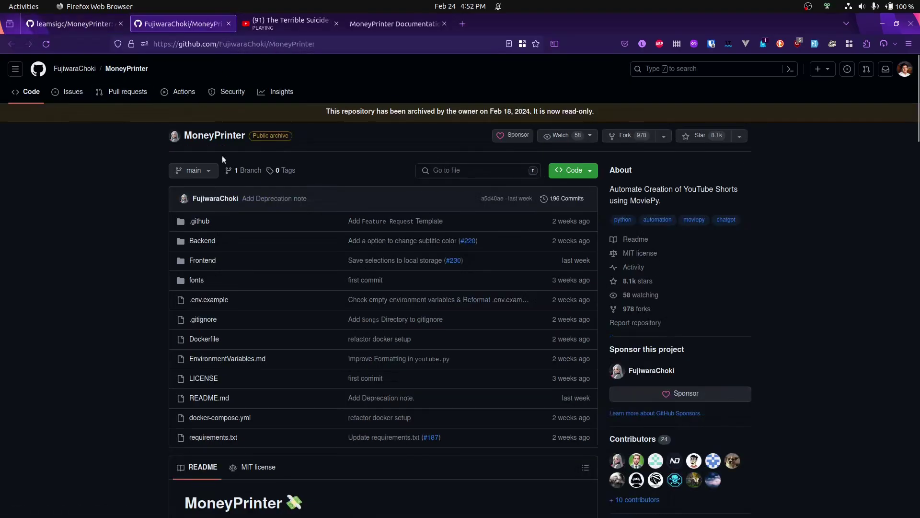
pyautogui.scroll(-8, 204, 221)
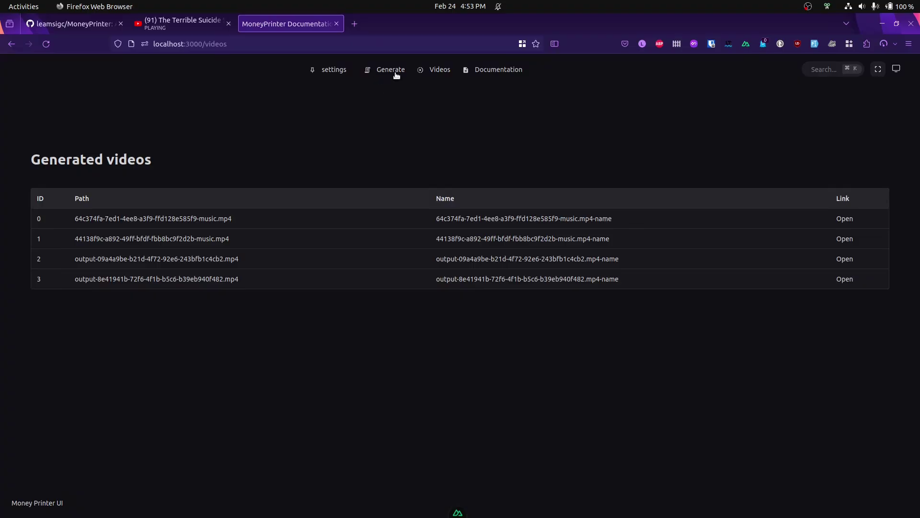
pyautogui.click(396, 75)
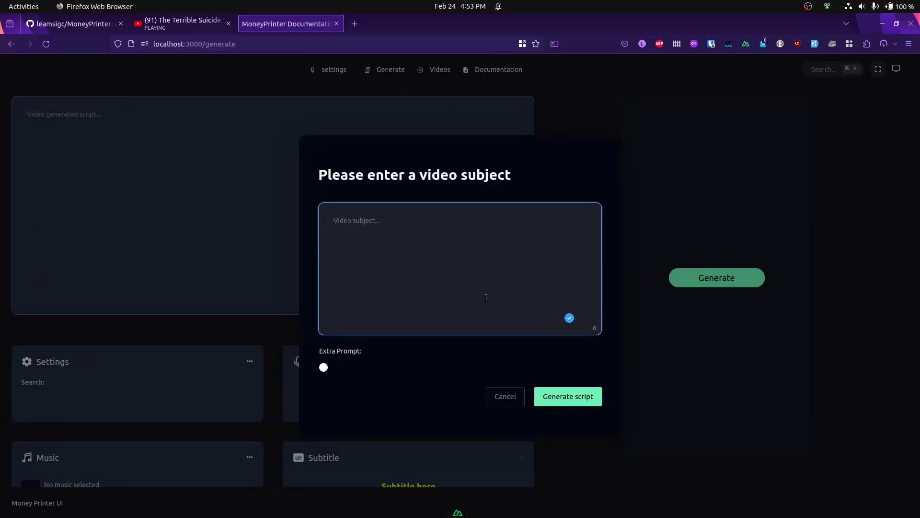
pyautogui.write('What is the largest mountain in the usa')
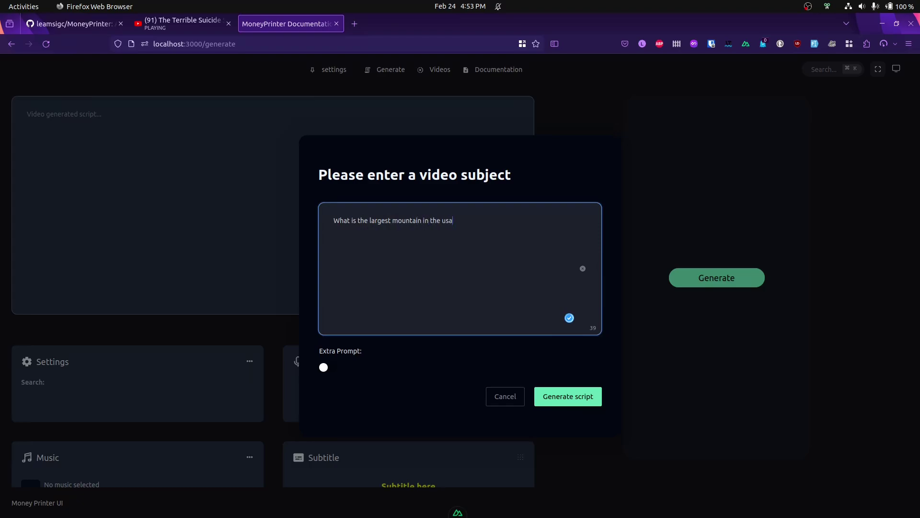
pyautogui.click(571, 396)
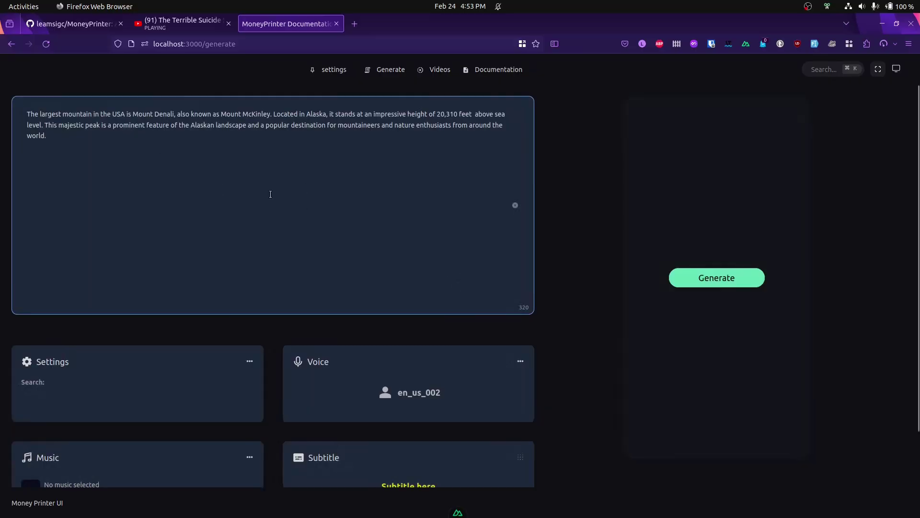
# Step: Append 'That is why' to the end of the generated script
pyautogui.click(77, 127)
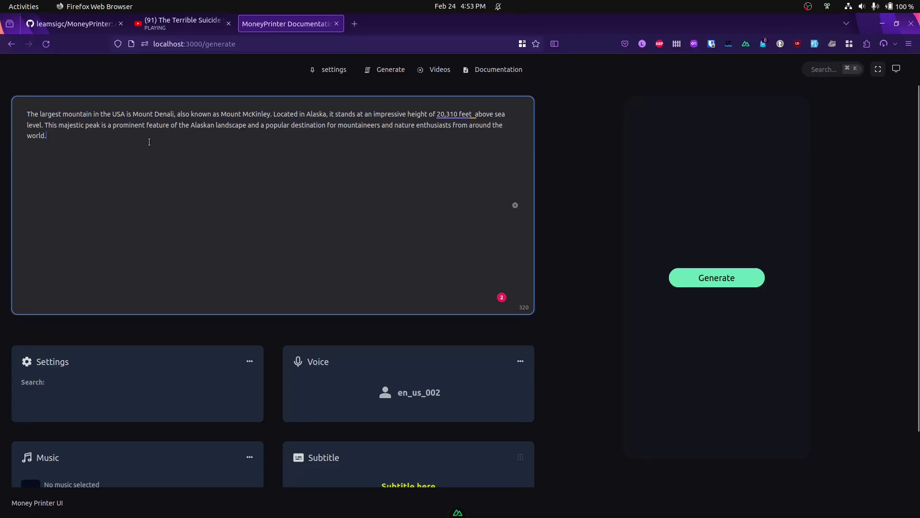
pyautogui.write('That is why')
pyautogui.click(154, 355)
# Step: Set the generation model to FREE in the full settings drawer
pyautogui.click(250, 362)
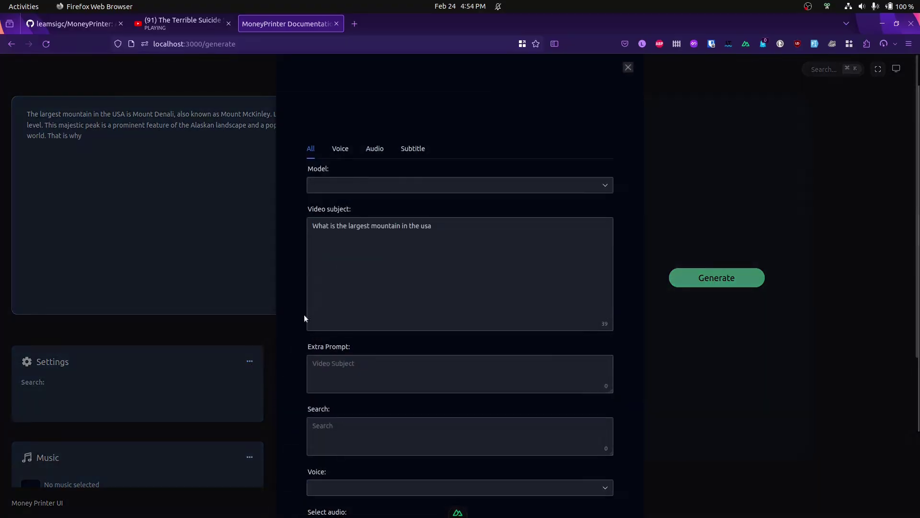
pyautogui.click(382, 188)
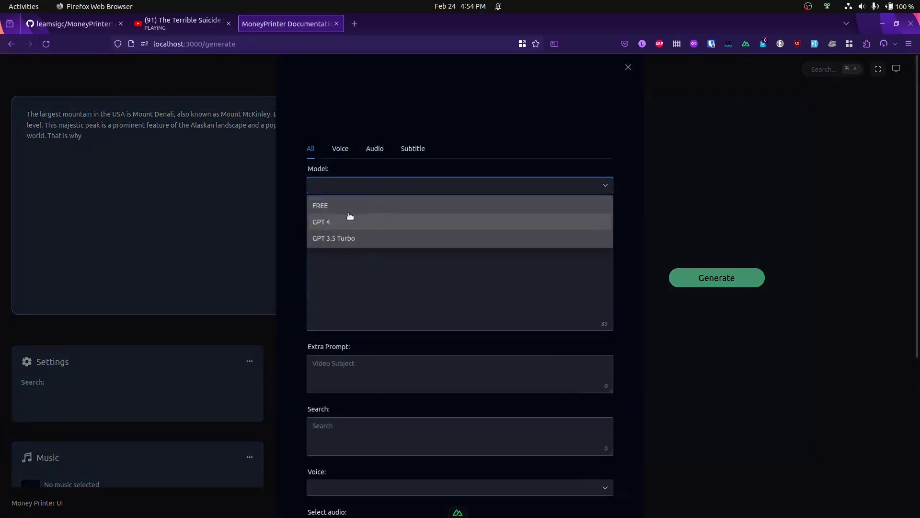
pyautogui.click(355, 207)
pyautogui.click(384, 185)
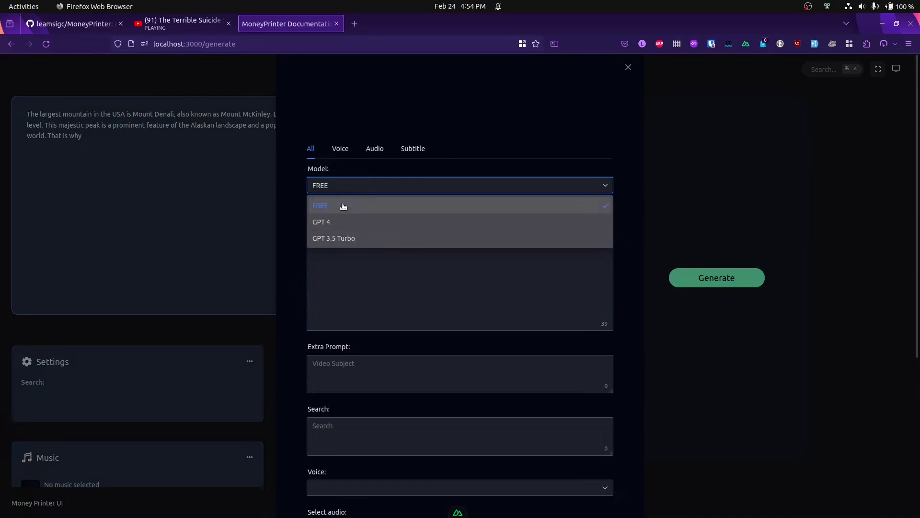
pyautogui.click(354, 186)
# Step: Select the video subject text, then move to the Extra Prompt and Search keywords fields
pyautogui.scroll(-3, 368, 220)
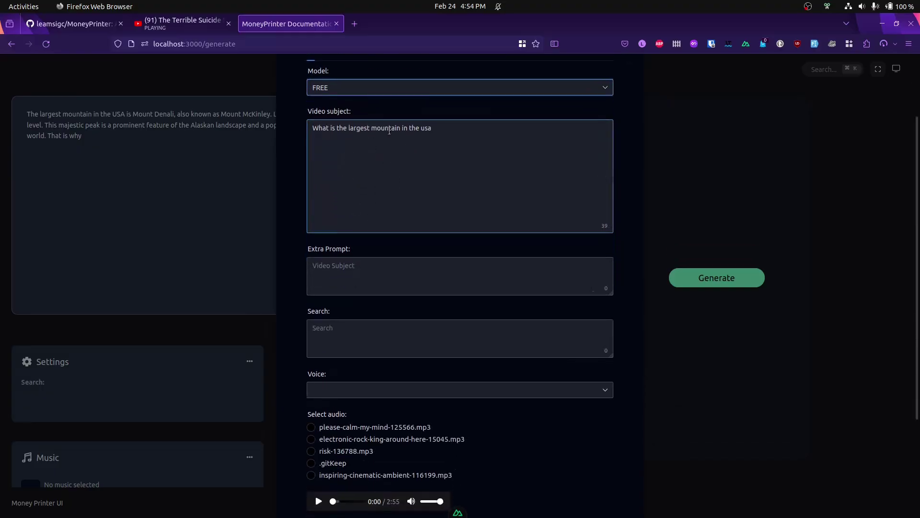
pyautogui.moveTo(429, 133); pyautogui.dragTo(321, 128)
pyautogui.click(349, 282)
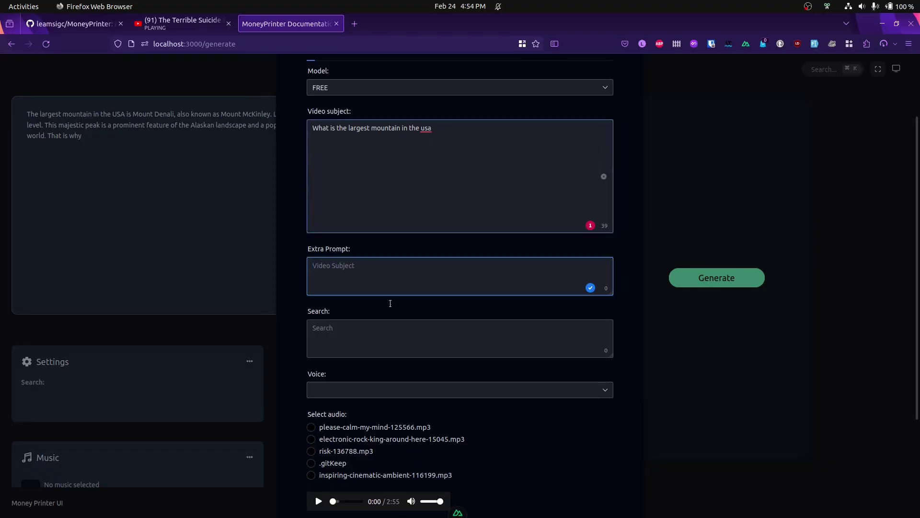
pyautogui.click(345, 330)
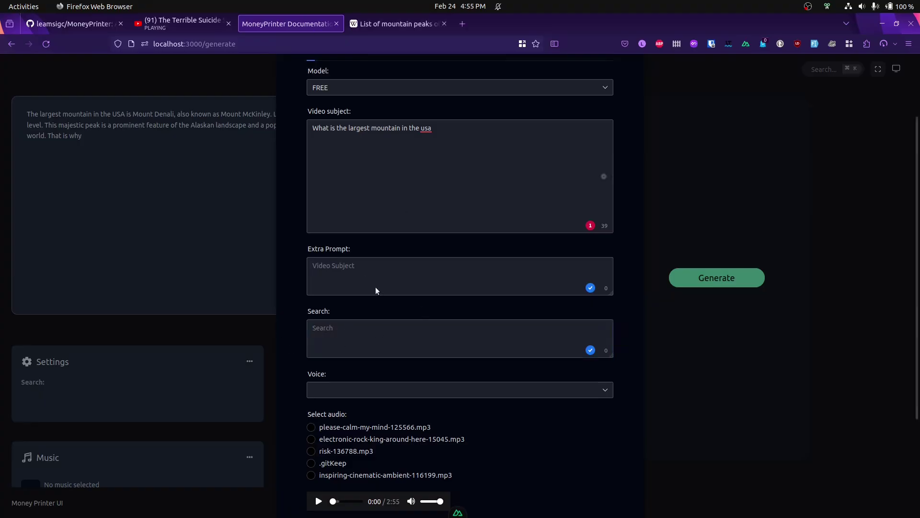
# Step: Fill the Search field with the pasted 'Mountain,summits of the United States' keywords plus 'mountain peak,Alaska'
pyautogui.click(371, 265)
pyautogui.click(396, 322)
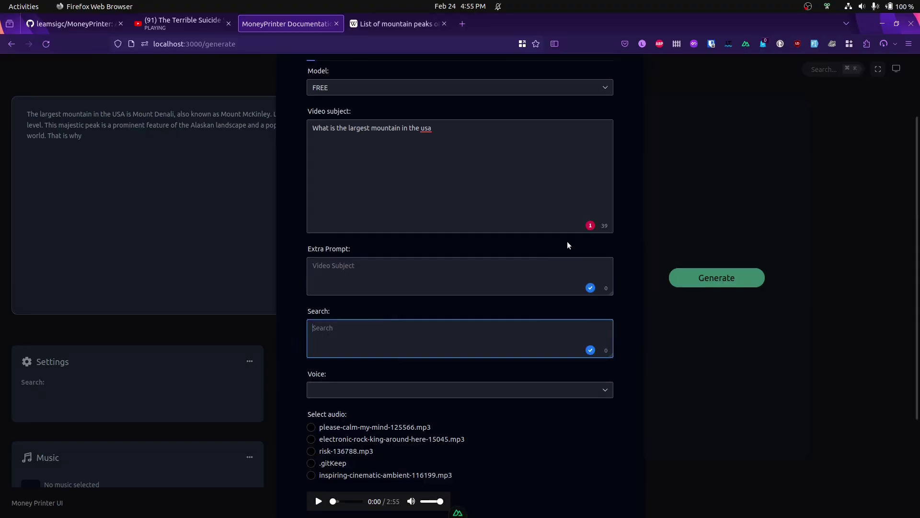
pyautogui.write('mOUNTA')
pyautogui.press('BackSpace')
pyautogui.press('BackSpace')
pyautogui.press('BackSpace')
pyautogui.press('BackSpace')
pyautogui.press('BackSpace')
pyautogui.press('BackSpace')
pyautogui.write('m')
pyautogui.hotkey('ctrl', 'a')
pyautogui.write('Mountain,summits of the United States,')
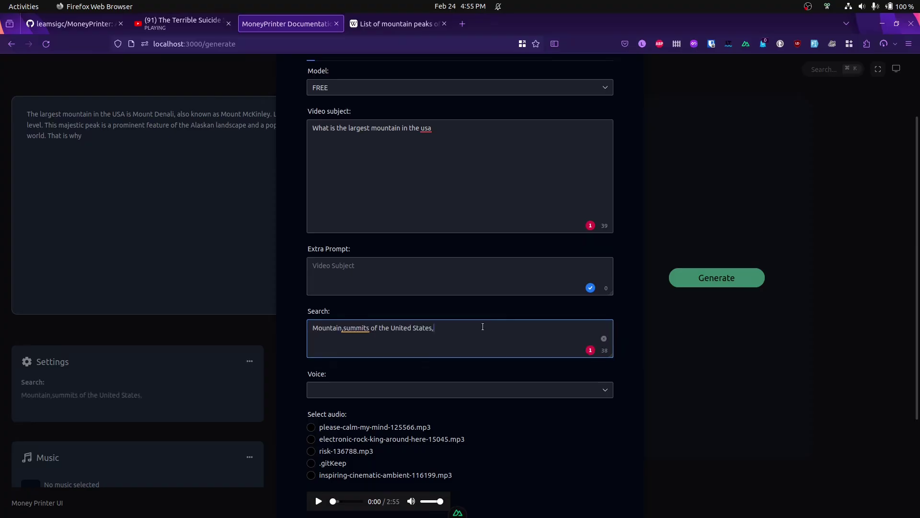
pyautogui.write('mounta')
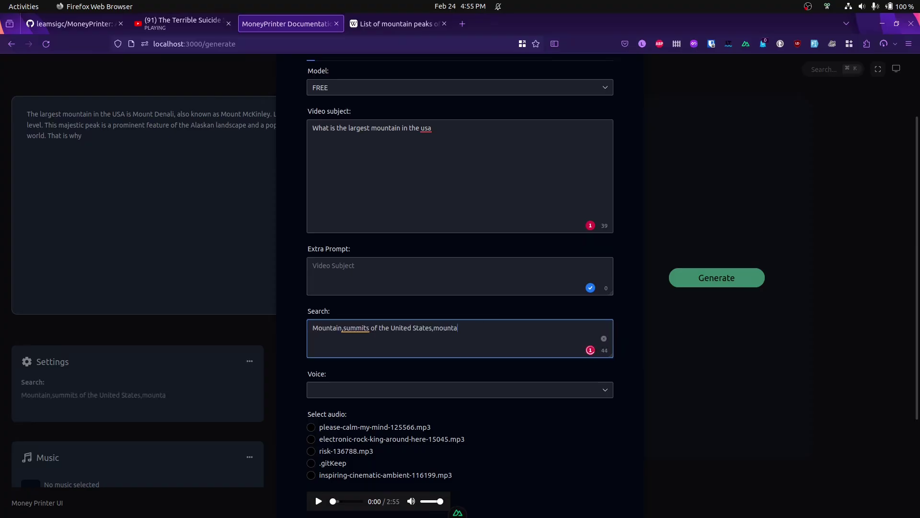
pyautogui.write('in peak,Alaska')
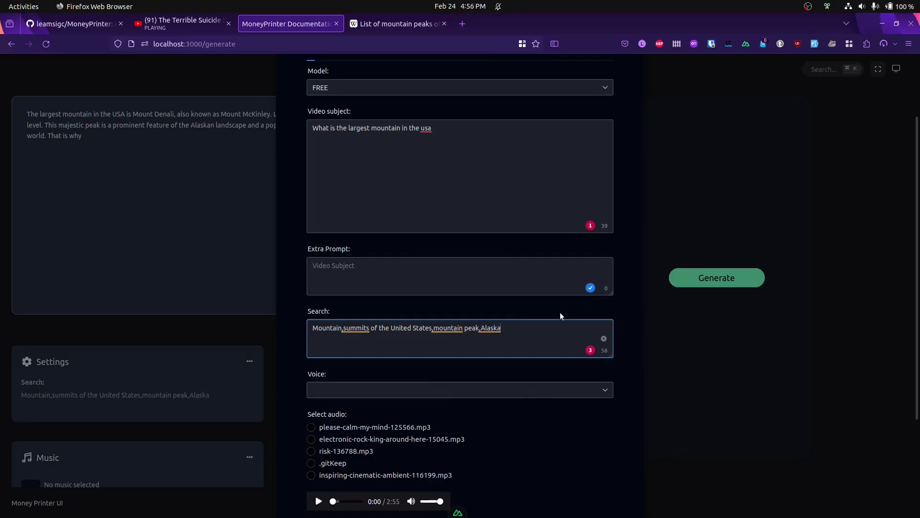
# Step: Choose en_us_002 as the narration voice
pyautogui.click(521, 310)
pyautogui.scroll(-2, 521, 310)
pyautogui.click(379, 294)
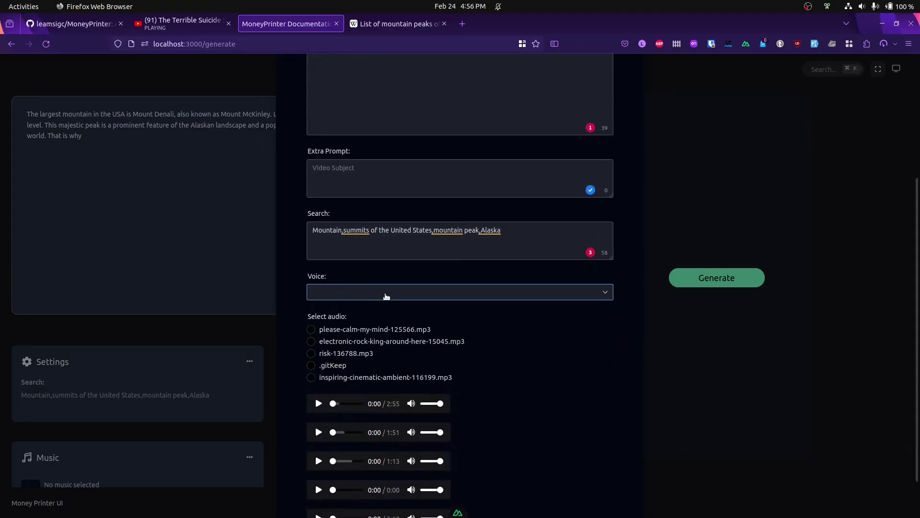
pyautogui.click(417, 299)
pyautogui.scroll(-2, 369, 372)
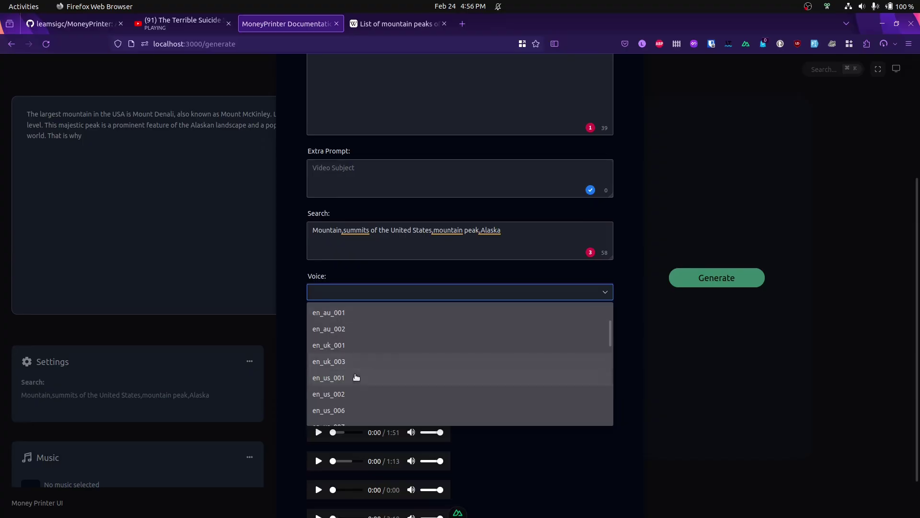
pyautogui.click(354, 393)
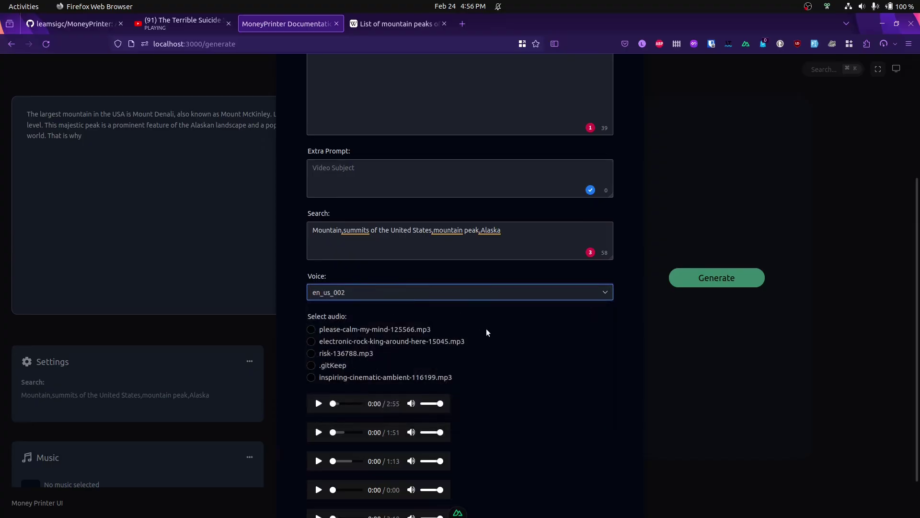
# Step: Play the first three background music tracks to audition them
pyautogui.scroll(-2, 417, 297)
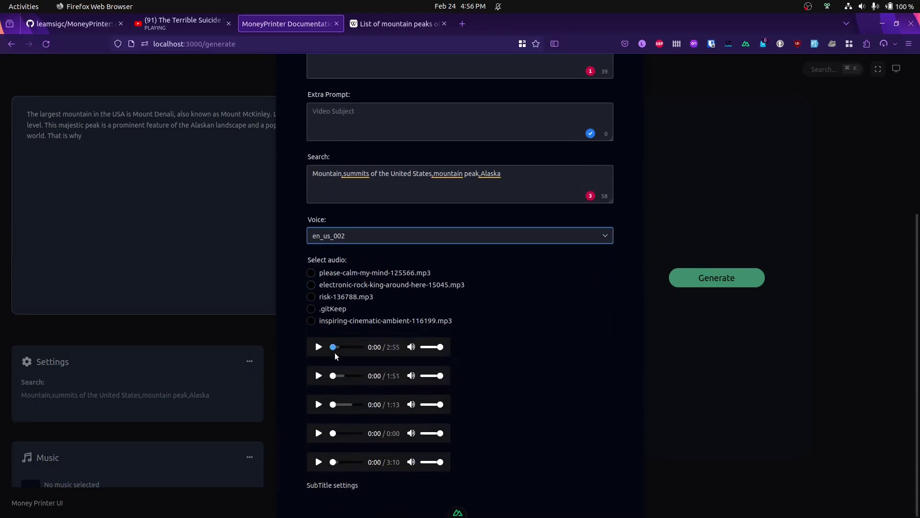
pyautogui.click(319, 347)
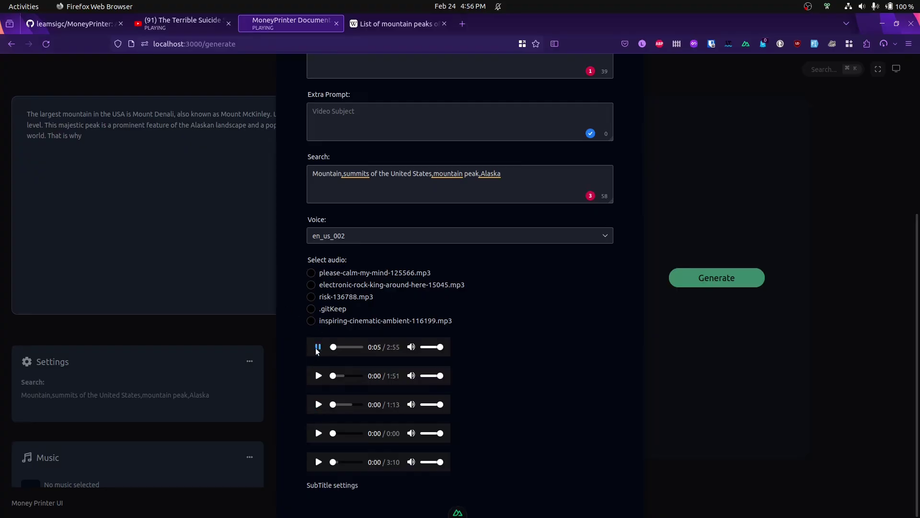
pyautogui.click(319, 376)
pyautogui.click(318, 404)
pyautogui.scroll(5, 579, 329)
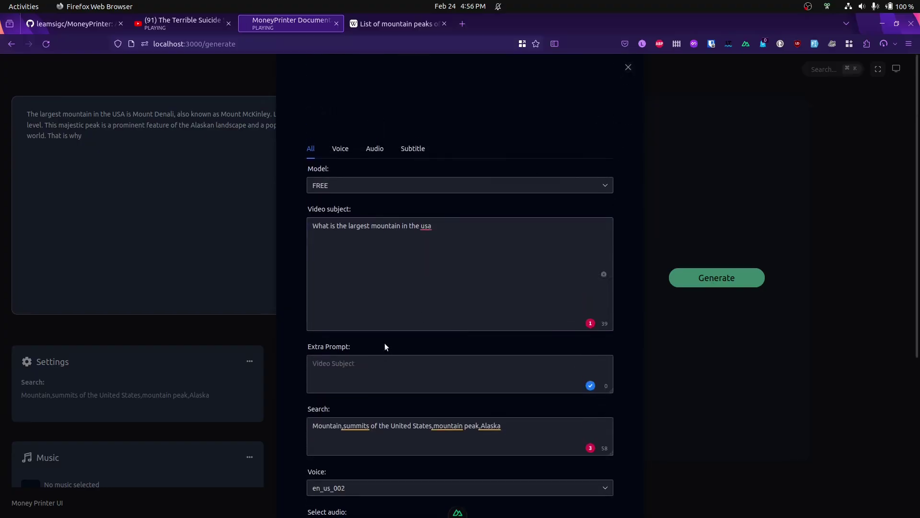
pyautogui.scroll(-4, 352, 259)
pyautogui.scroll(4, 606, 136)
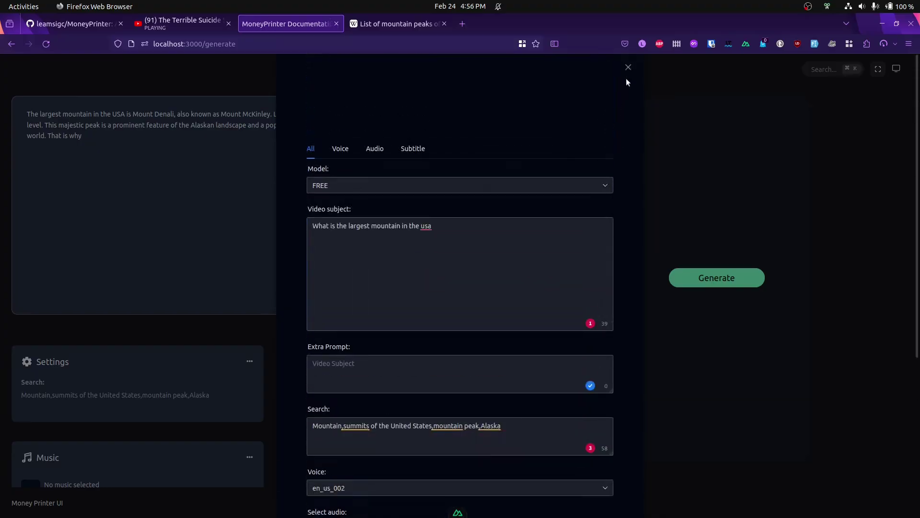
# Step: Close the settings drawer, then open and close the Voice, Music and Subtitle option modals
pyautogui.click(627, 69)
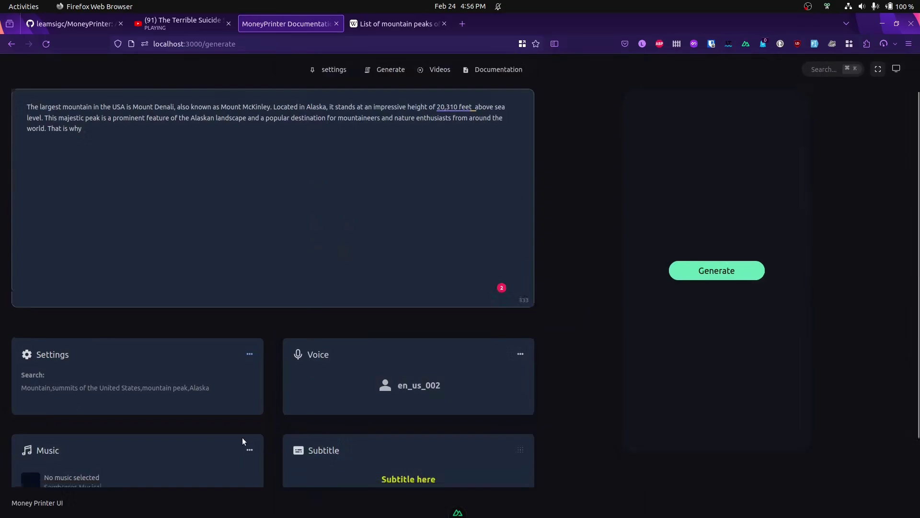
pyautogui.scroll(-2, 242, 436)
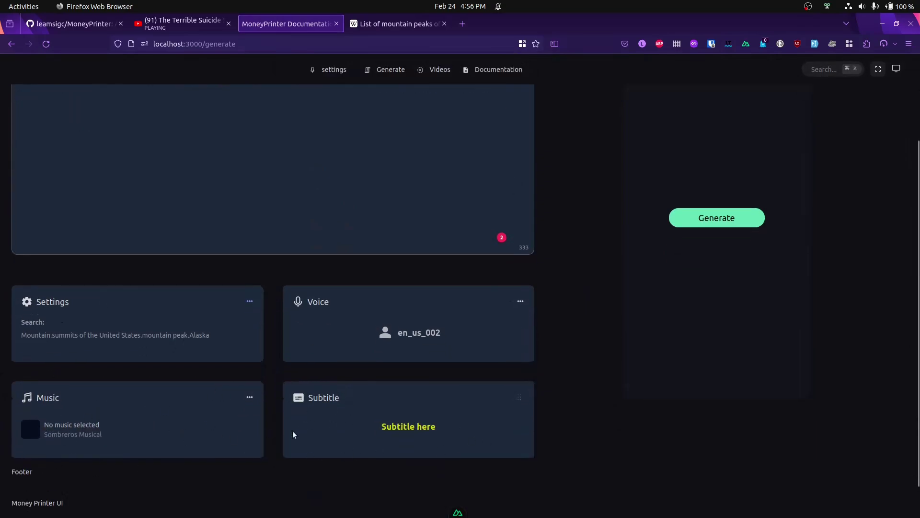
pyautogui.click(520, 301)
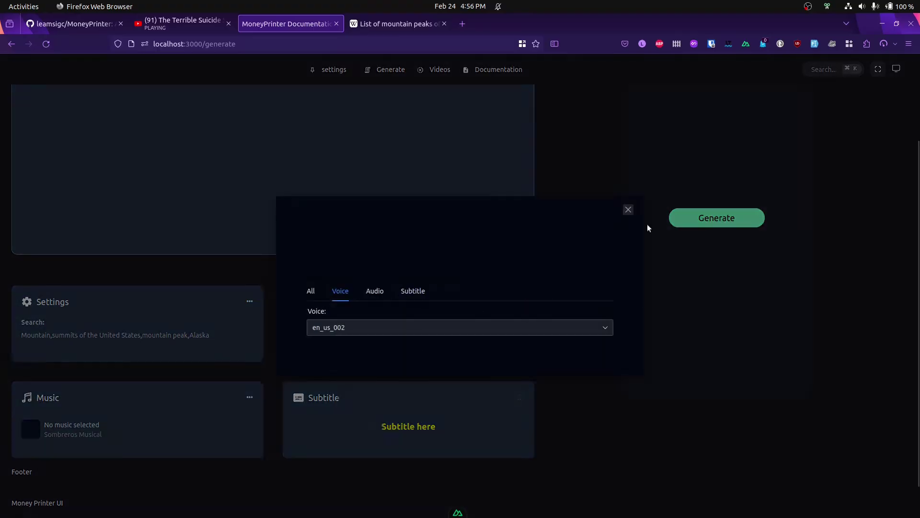
pyautogui.click(628, 209)
pyautogui.click(249, 397)
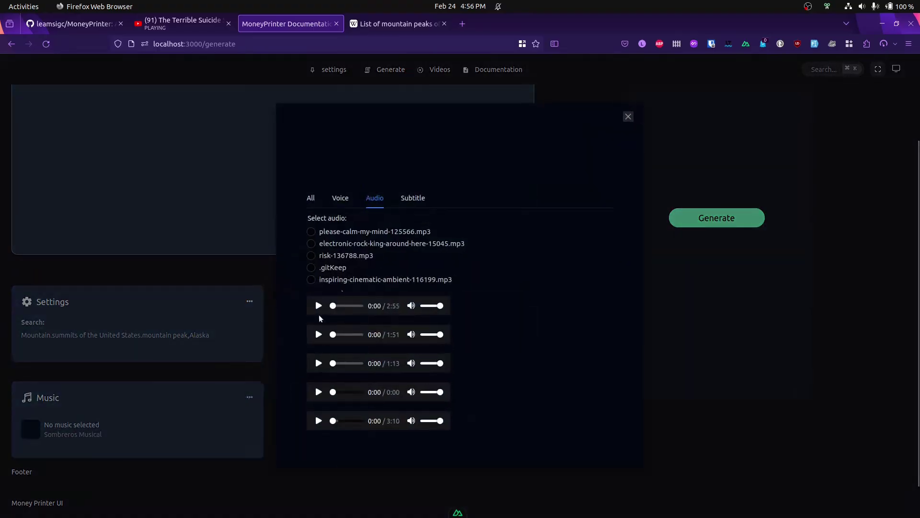
pyautogui.click(628, 117)
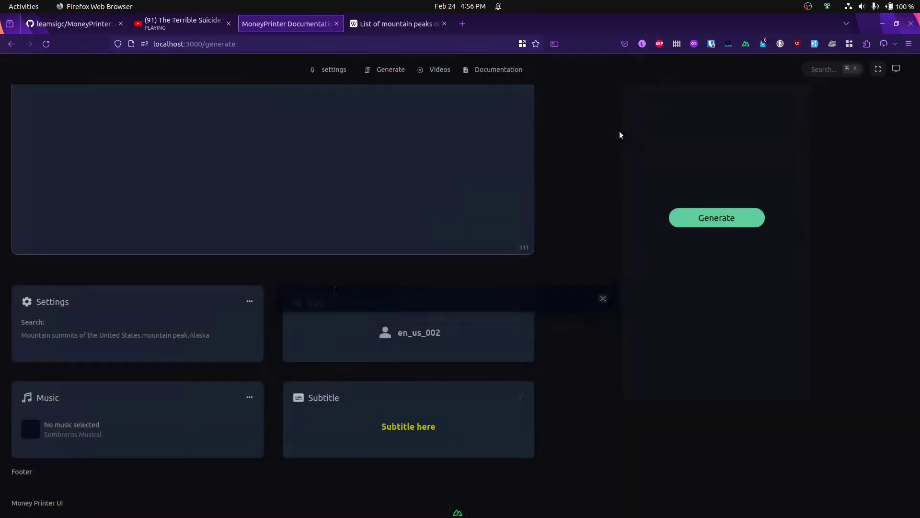
pyautogui.click(520, 397)
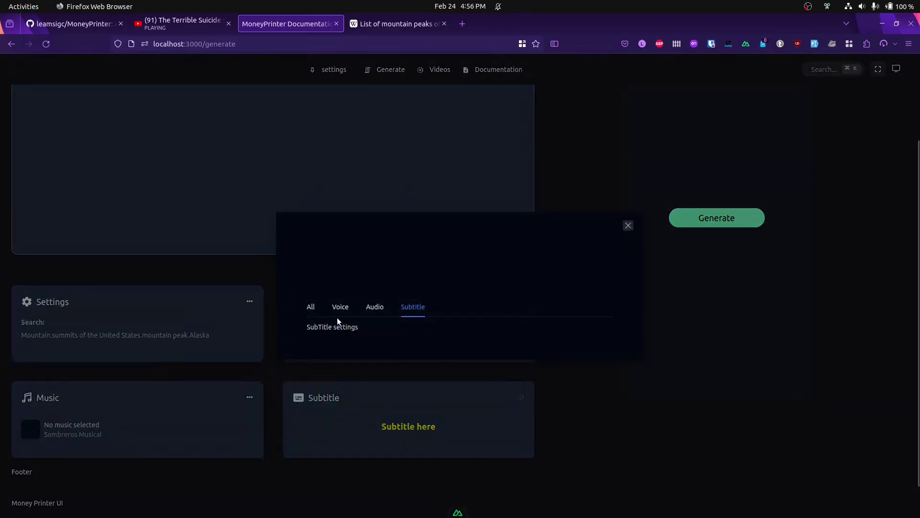
pyautogui.click(628, 225)
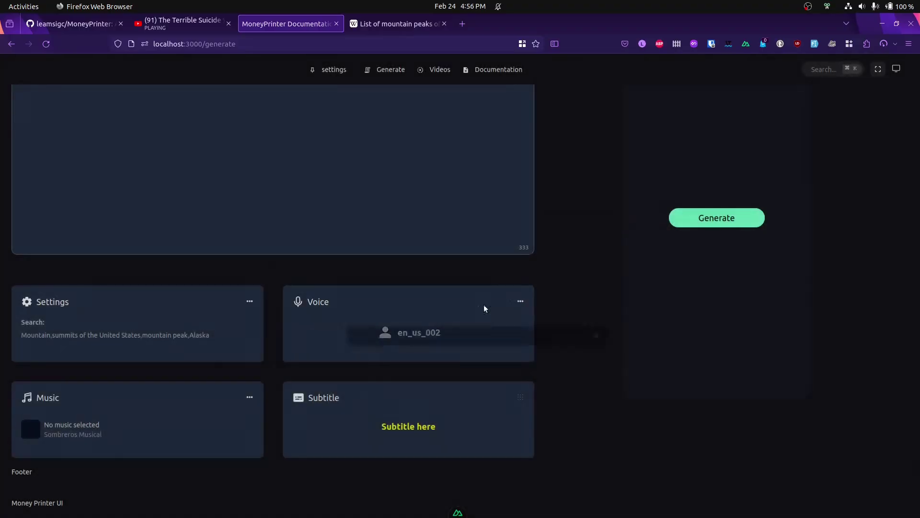
pyautogui.scroll(3, 575, 315)
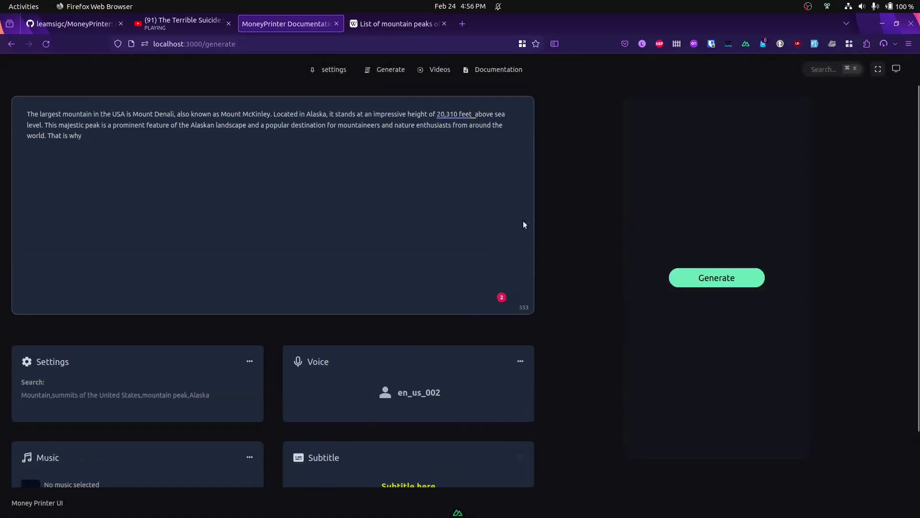
# Step: Start generating the mountain video from the Mount Denali script
pyautogui.click(703, 277)
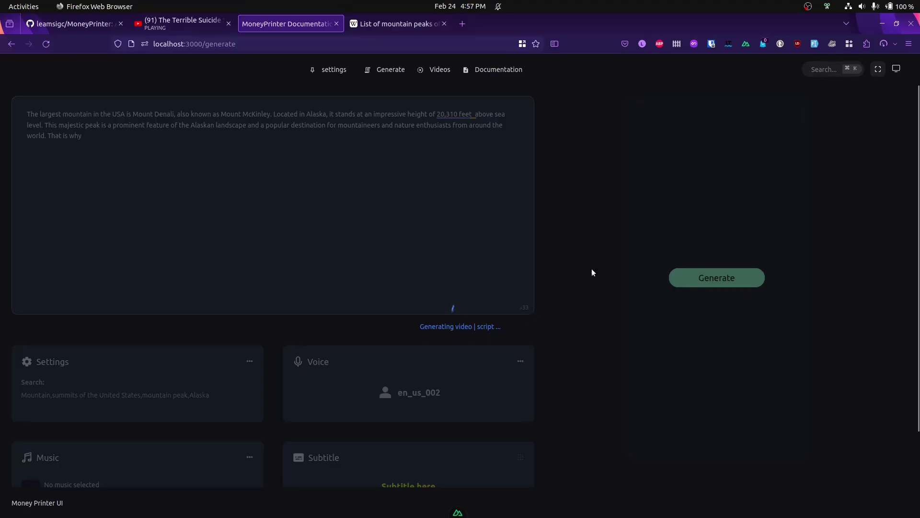
pyautogui.press('super')
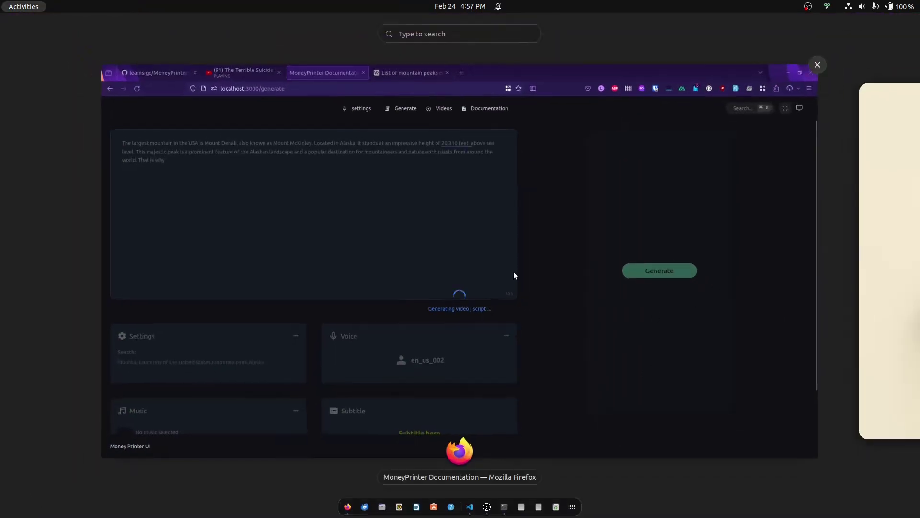
pyautogui.click(514, 272)
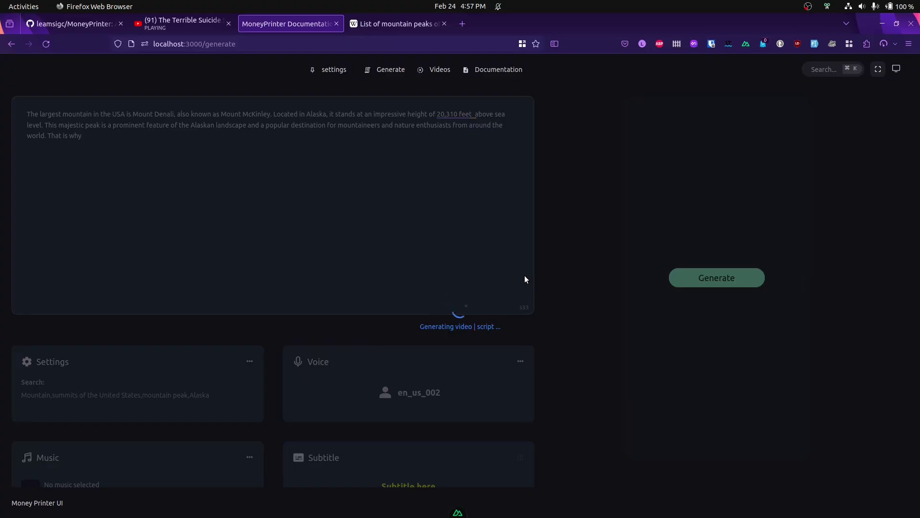
# Step: Close the 'List of mountain peaks' tab and return to the browser window
pyautogui.click(444, 24)
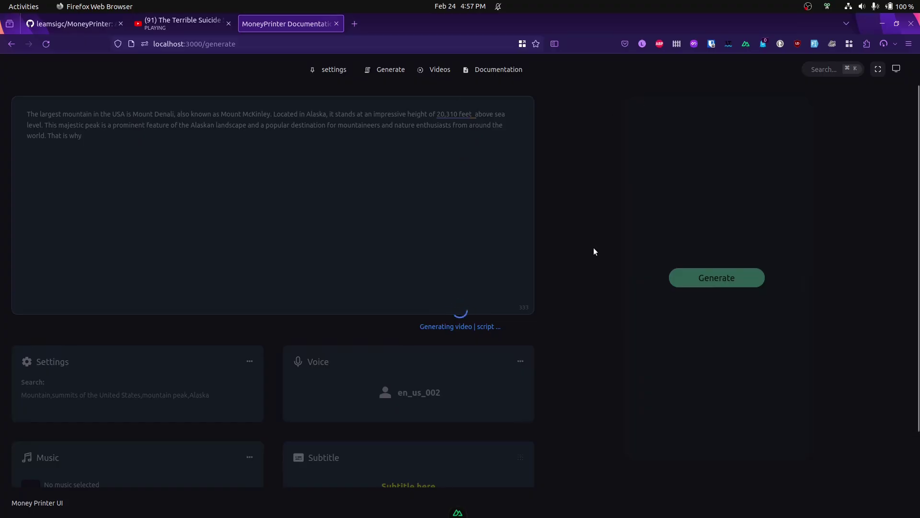
pyautogui.hotkey('alt', 'Tab')
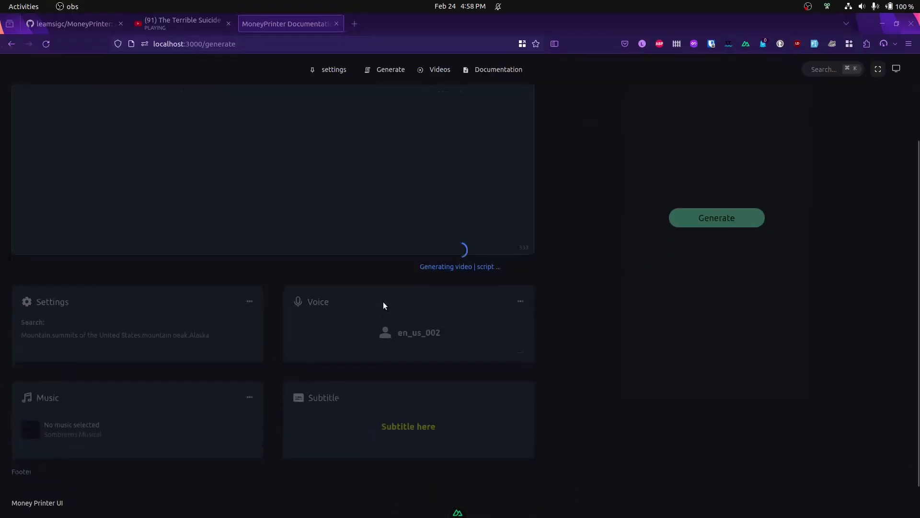
pyautogui.hotkey('alt', 'Tab')
pyautogui.hotkey('alt', 'Tab')
pyautogui.hotkey('alt', 'Tab')
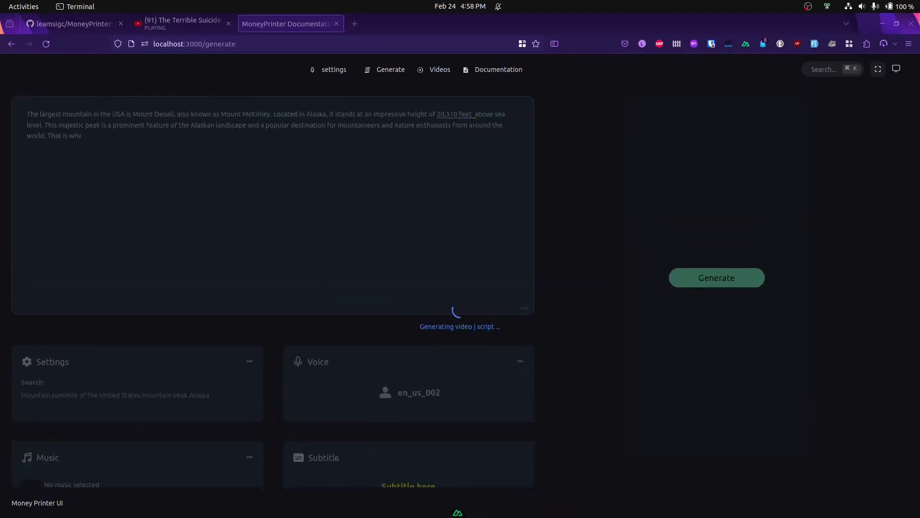
pyautogui.click(575, 299)
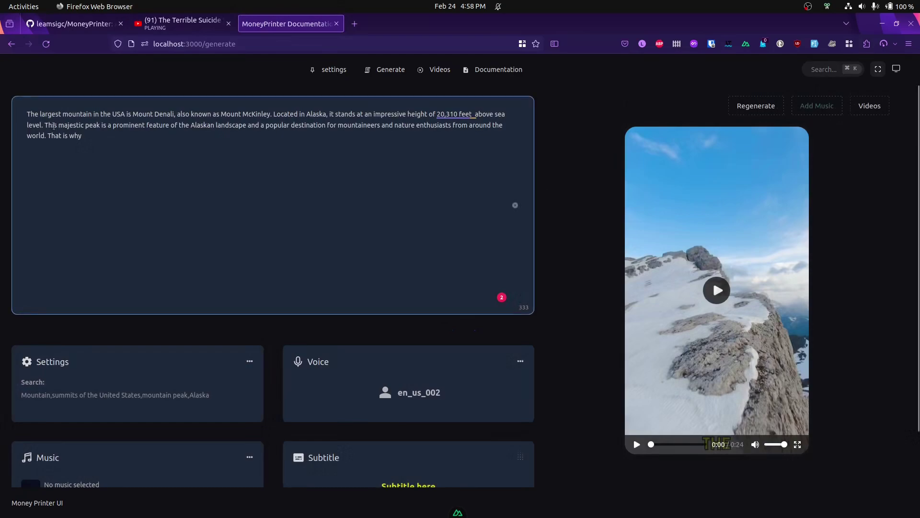
# Step: Play the 0:24 Mount Denali video preview through to the end
pyautogui.click(712, 307)
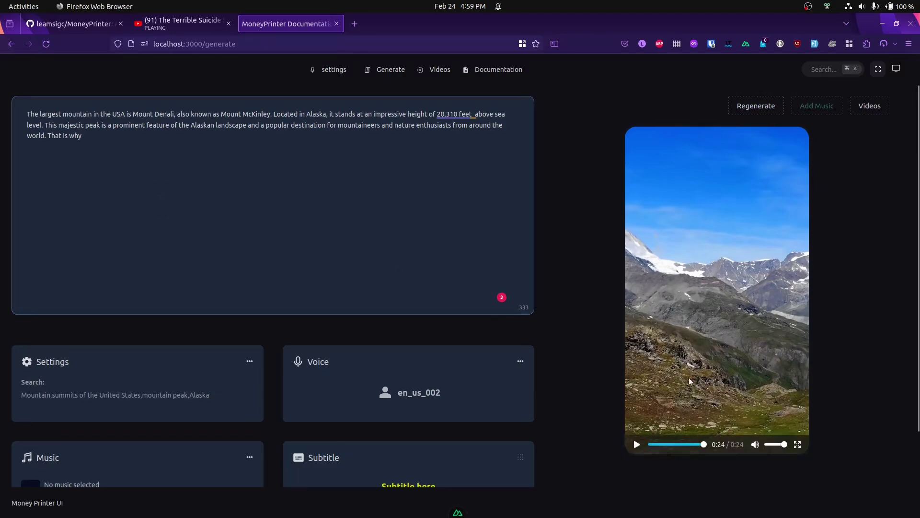
# Step: Preview a music track and select inspiring-cinematic-ambient-116199.mp3 as the background music
pyautogui.scroll(-2, 226, 429)
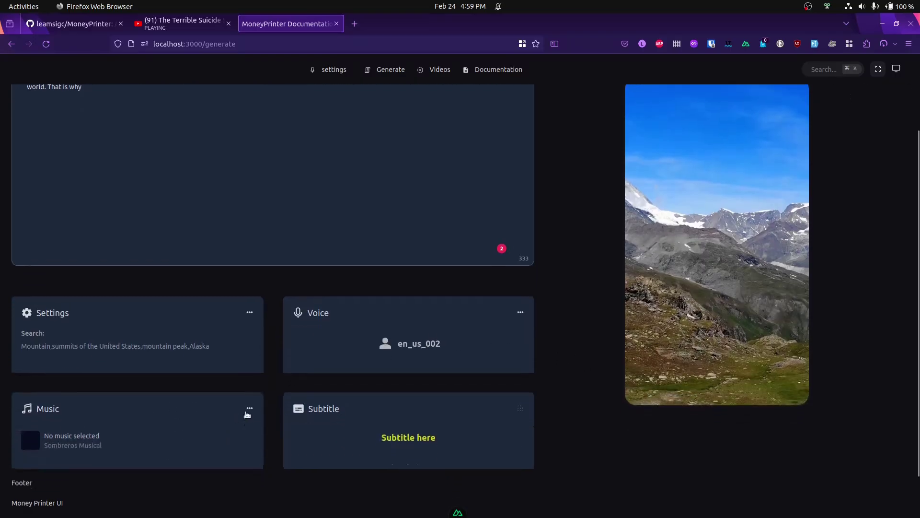
pyautogui.click(250, 409)
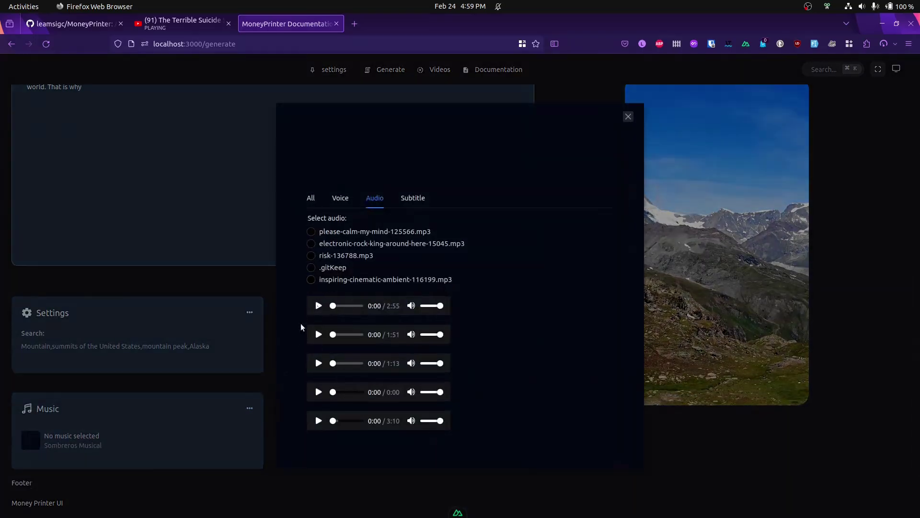
pyautogui.click(318, 306)
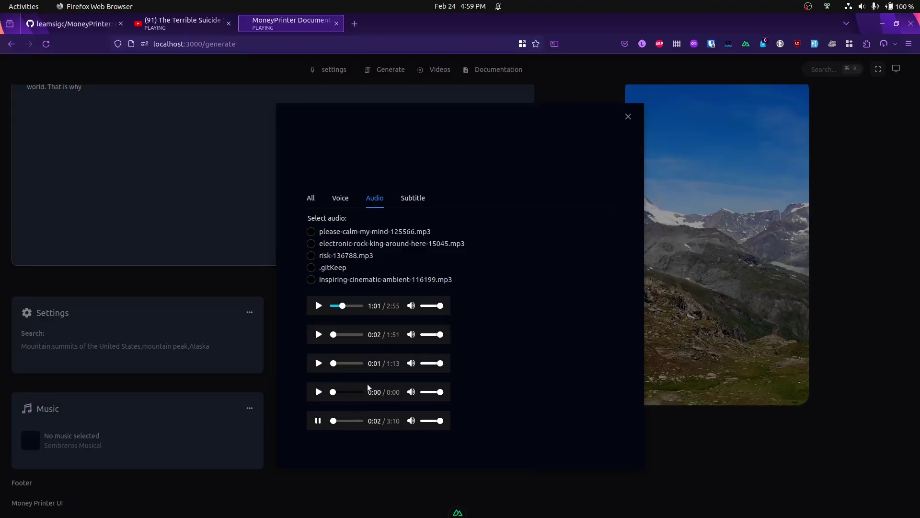
pyautogui.click(311, 280)
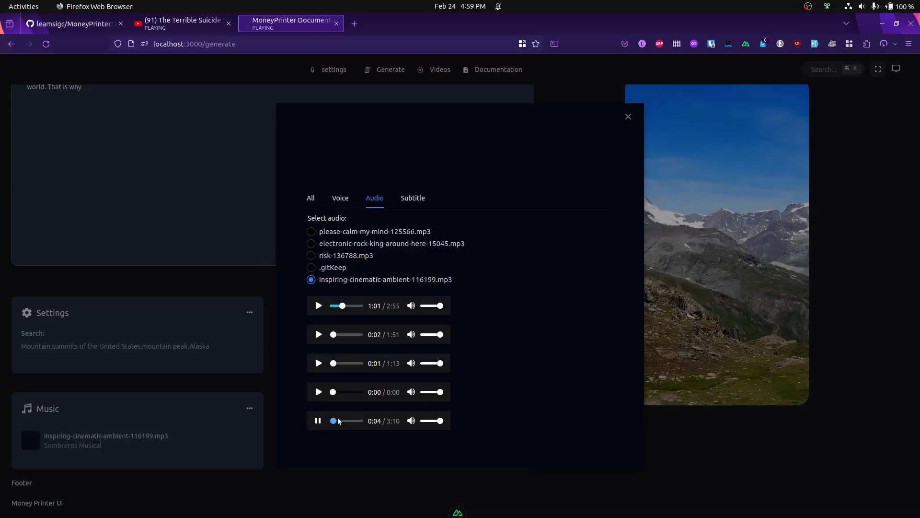
pyautogui.click(628, 116)
pyautogui.scroll(1, 657, 264)
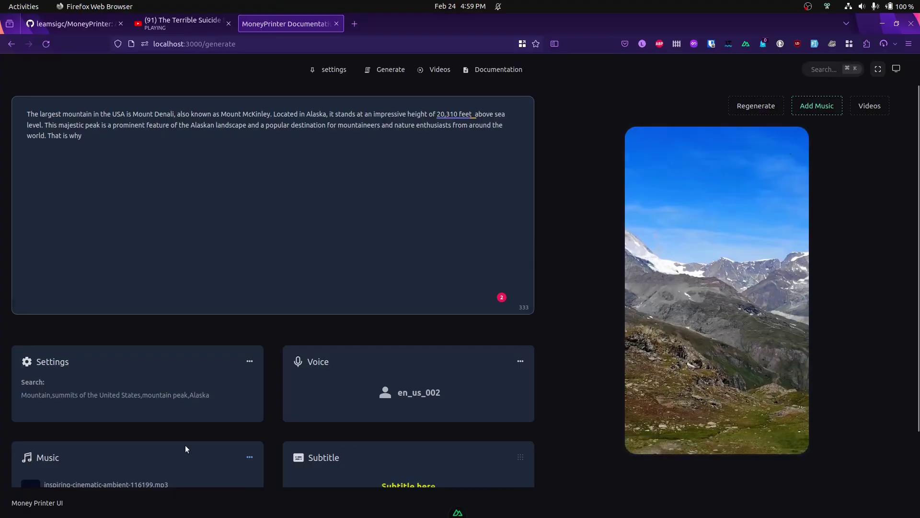
pyautogui.scroll(-1, 187, 439)
pyautogui.scroll(1, 657, 167)
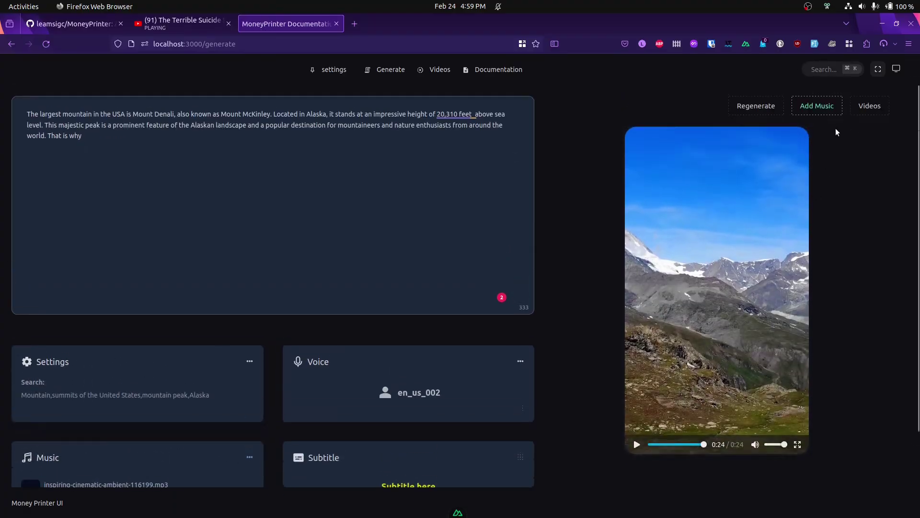
# Step: Add the inspiring-cinematic-ambient track to the video and play the regenerated 0:24 result
pyautogui.click(820, 107)
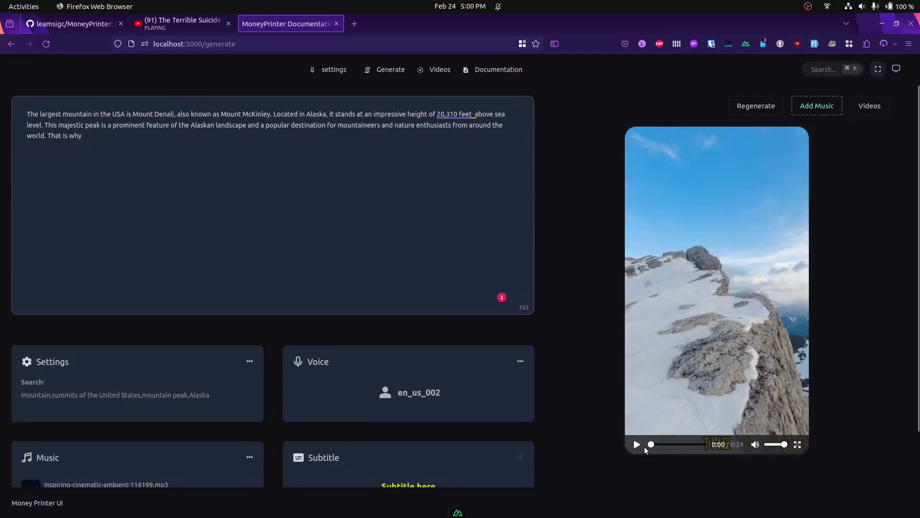
pyautogui.click(638, 445)
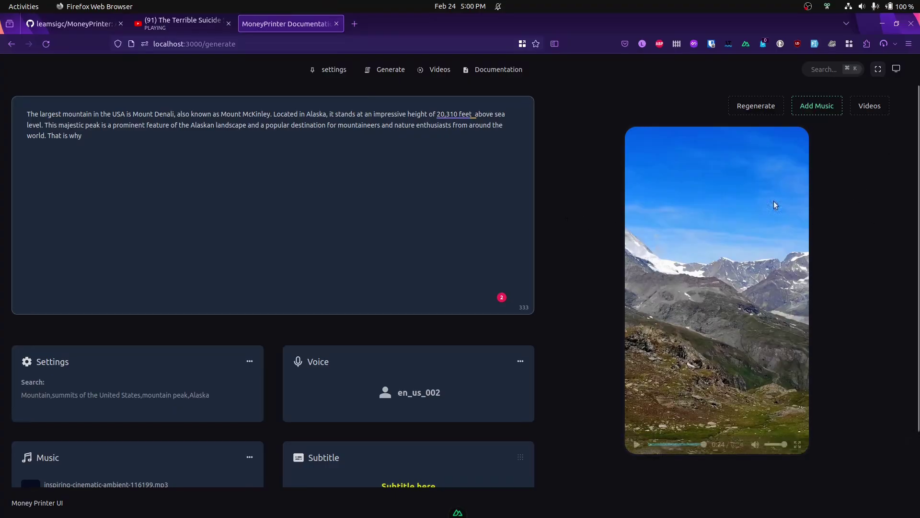
# Step: Open the Generated videos page listing the five rendered videos
pyautogui.click(862, 107)
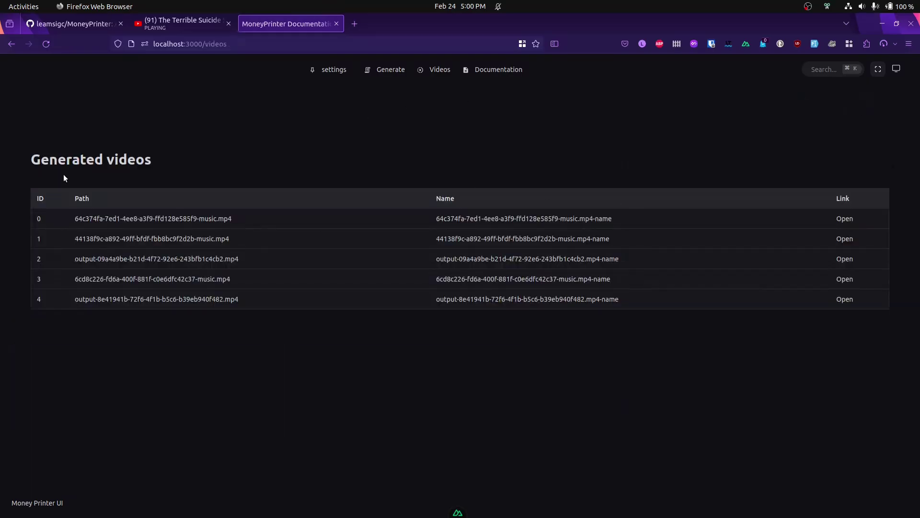